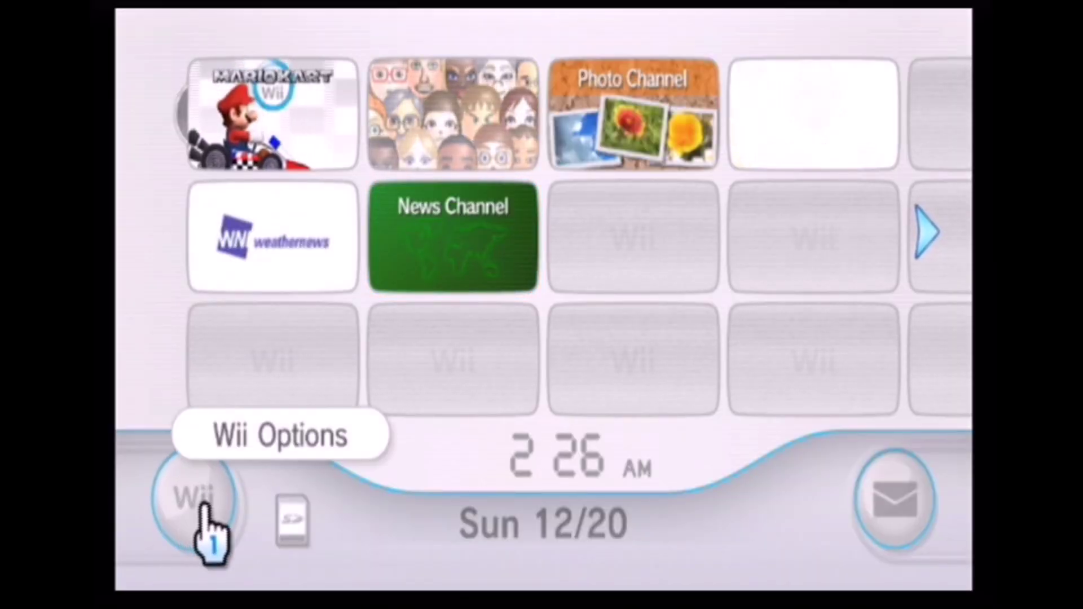
Open the Internet settings in the Wii system settings.
{"action": "left_click", "coordinate": [197, 497]}
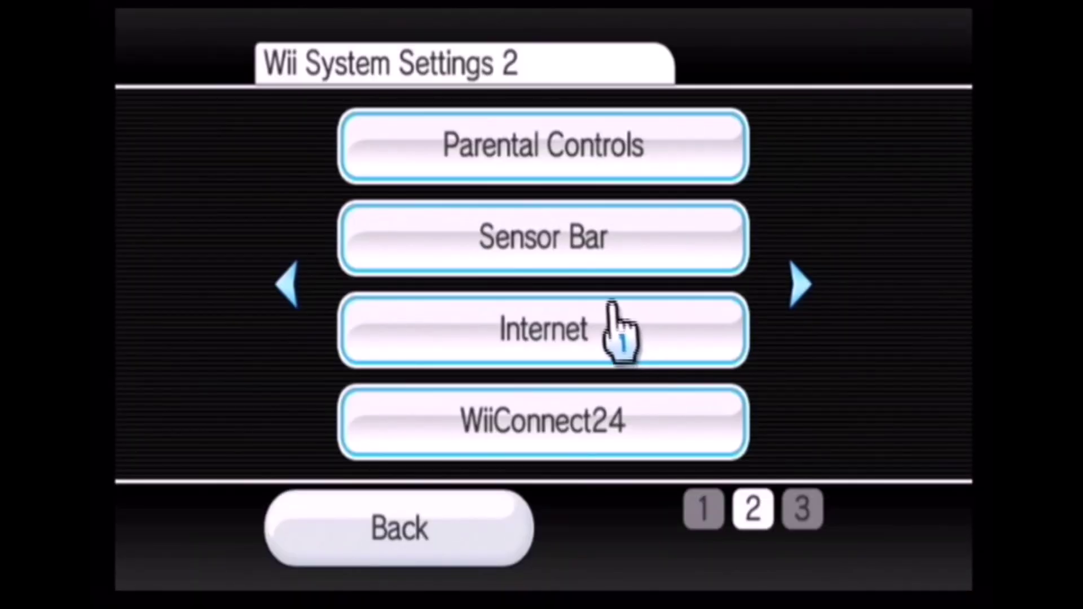
{"action": "left_click", "coordinate": [620, 327]}
{"action": "left_click", "coordinate": [612, 324]}
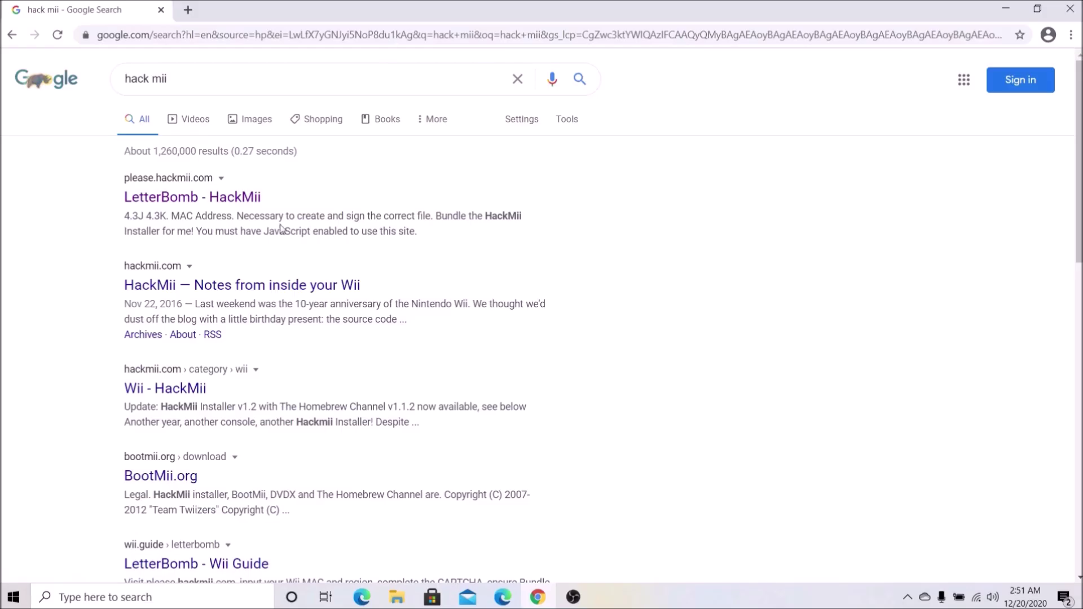
In the browser, open the LetterBomb - HackMii page from the search results and complete its "I'm not a robot" check.
{"action": "left_click", "coordinate": [150, 197]}
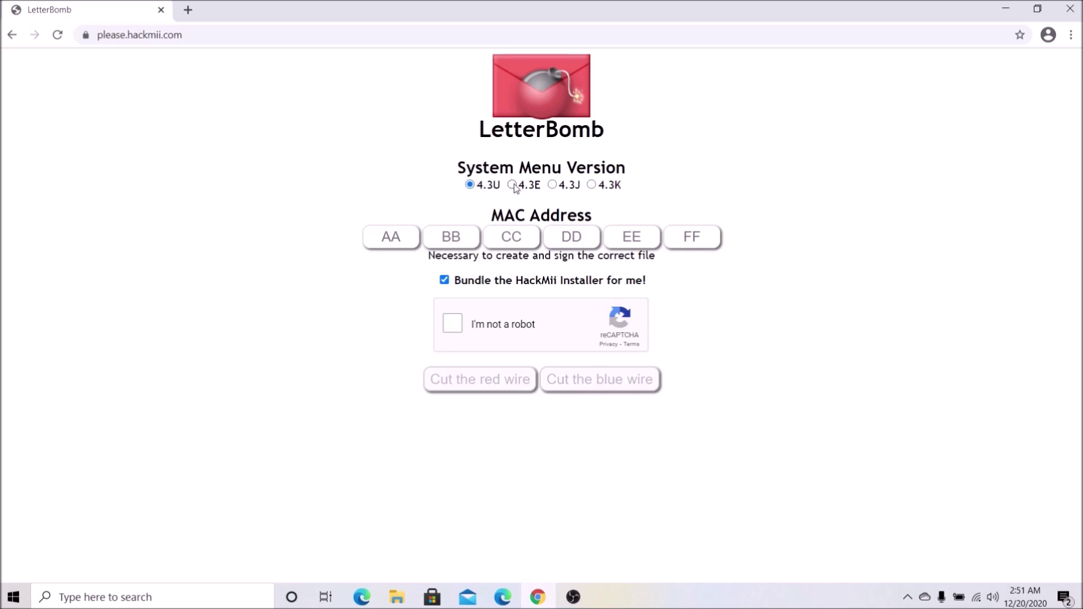
{"action": "left_click", "coordinate": [455, 326]}
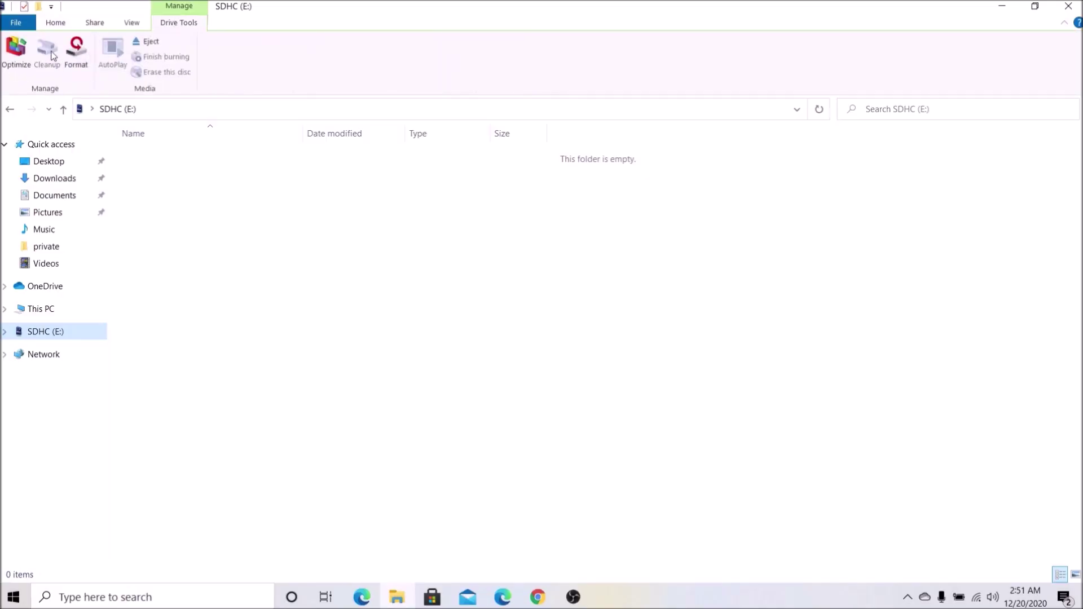
Quick-format the SDHC (E:) card as FAT32 with 32 kilobyte allocation units and no volume label.
{"action": "left_click", "coordinate": [77, 56]}
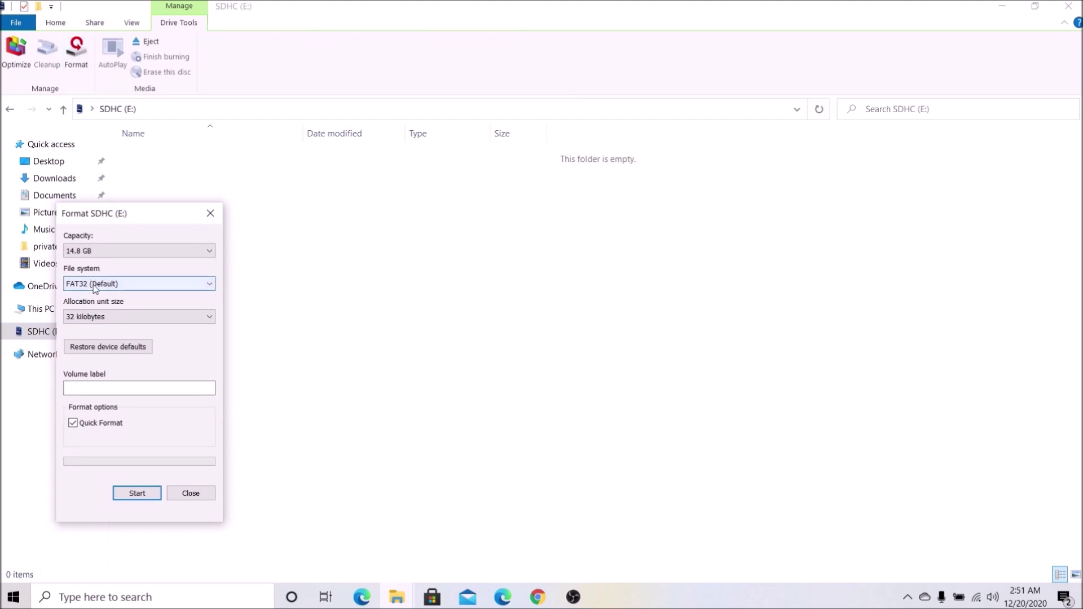
{"action": "left_click", "coordinate": [136, 493]}
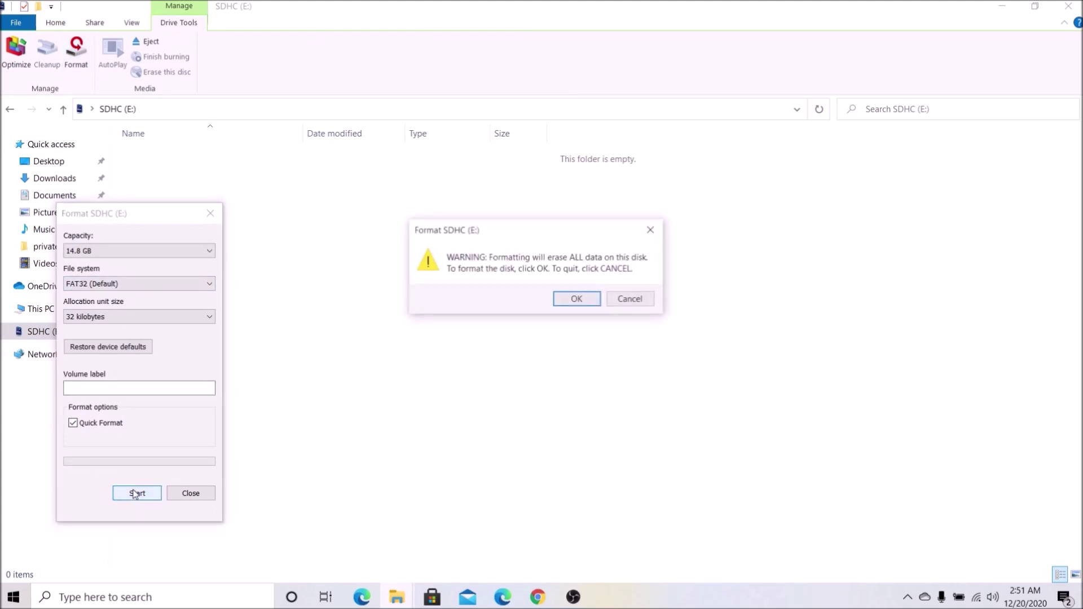
{"action": "left_click", "coordinate": [590, 301]}
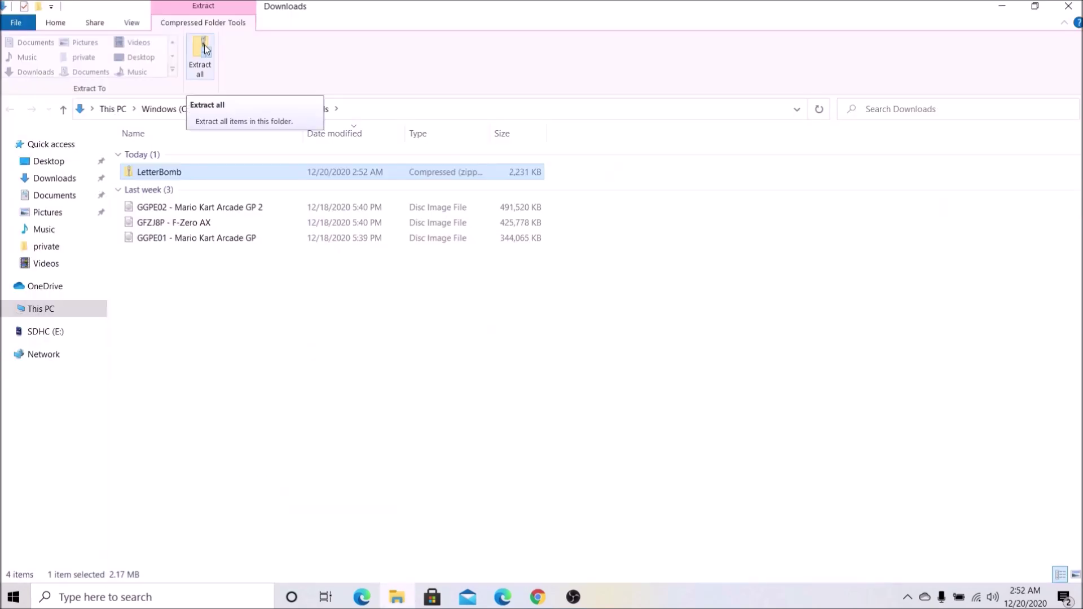
Extract the LetterBomb archive from Downloads to the root of the SDHC (E:) card.
{"action": "left_click", "coordinate": [203, 50]}
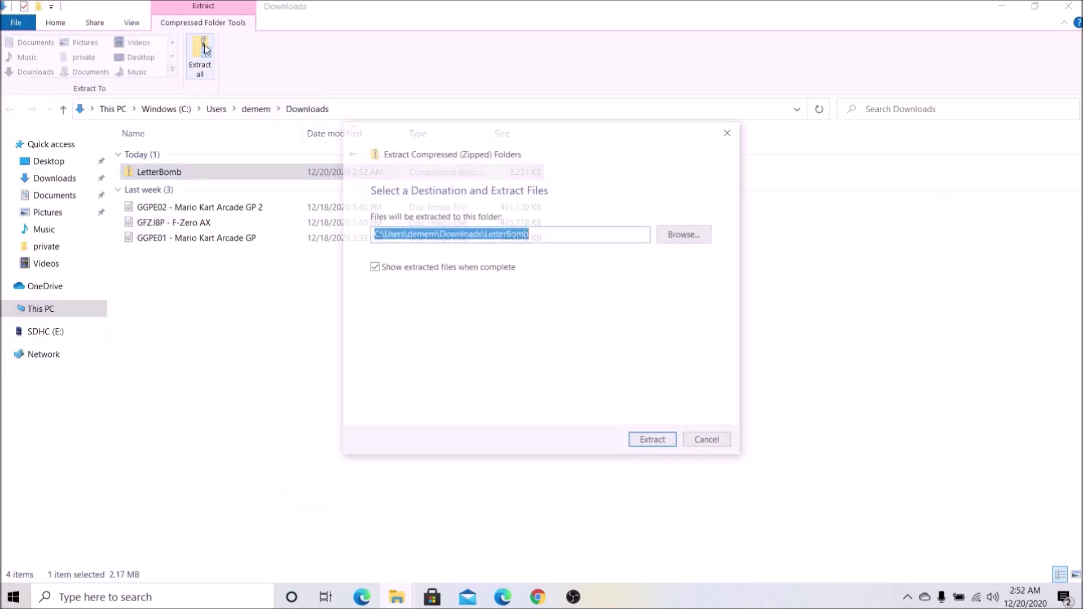
{"action": "left_click", "coordinate": [686, 234]}
{"action": "left_click", "coordinate": [389, 391]}
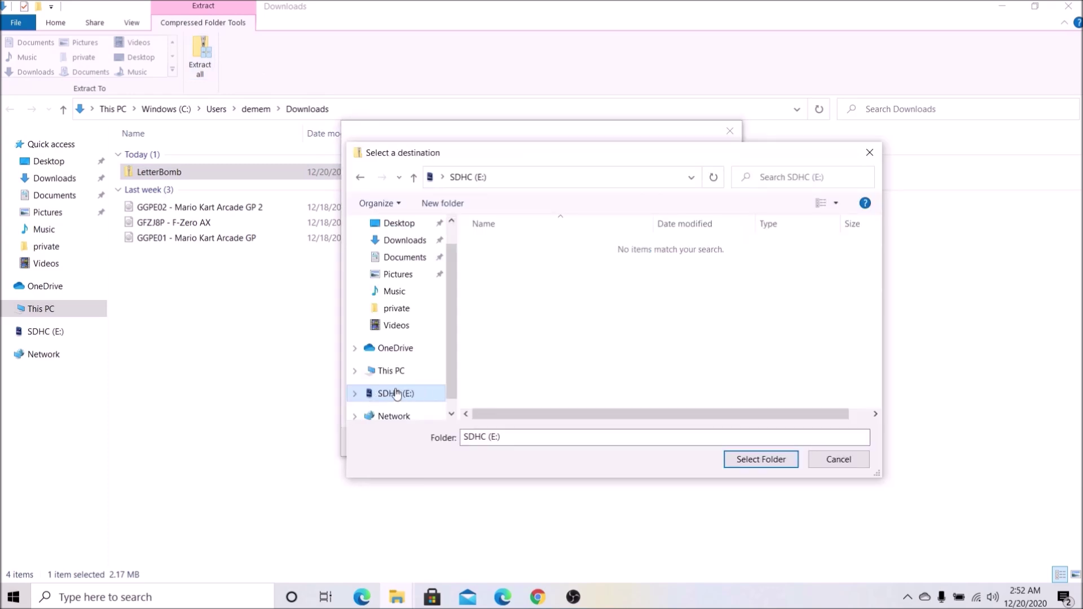
{"action": "left_click", "coordinate": [762, 457]}
{"action": "left_click", "coordinate": [654, 442]}
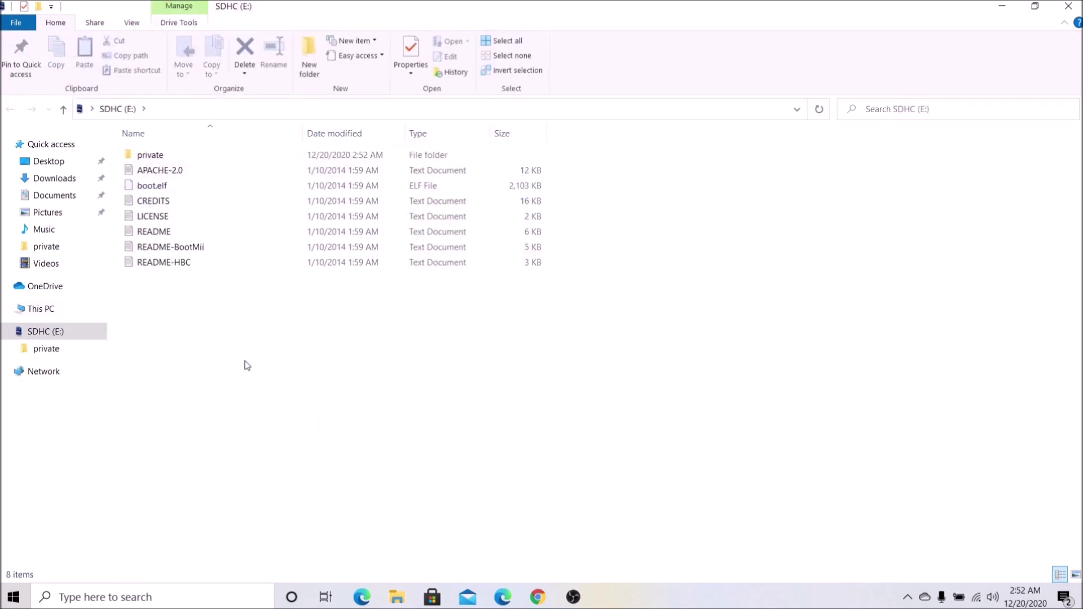
Safely eject the SD card from the computer.
{"action": "left_click", "coordinate": [907, 596]}
{"action": "left_click", "coordinate": [894, 539]}
{"action": "left_click", "coordinate": [980, 537]}
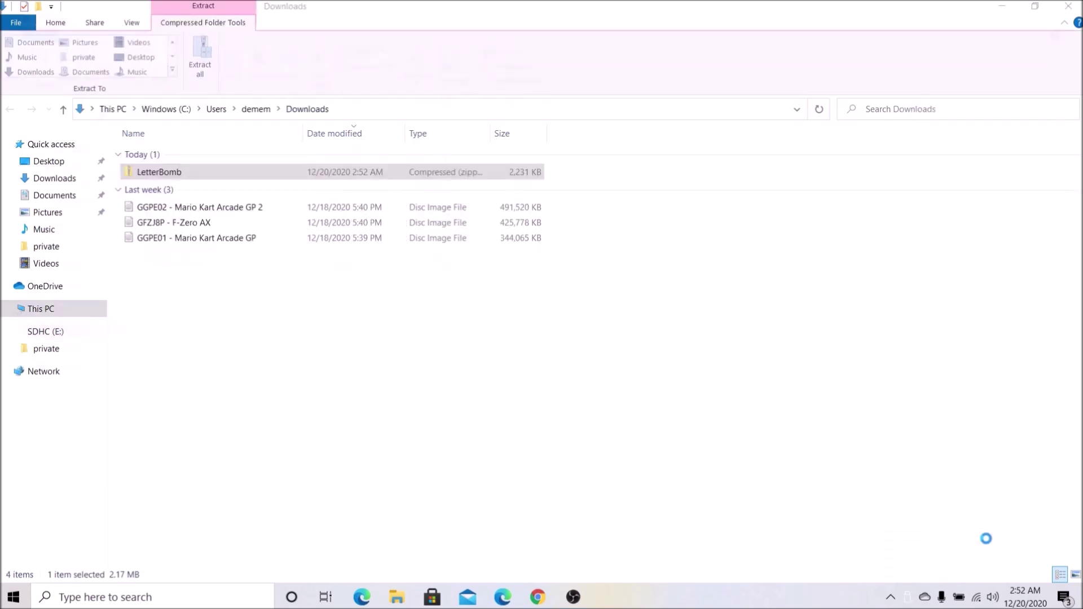
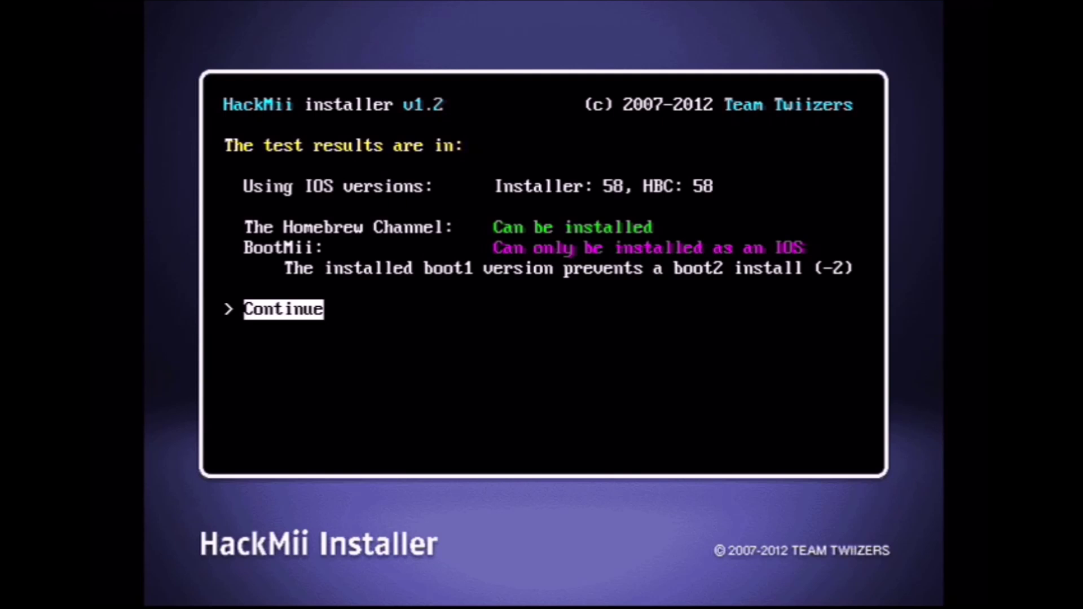
Continue past the HackMii Installer's test results and install The Homebrew Channel.
{"action": "key", "text": "Return"}
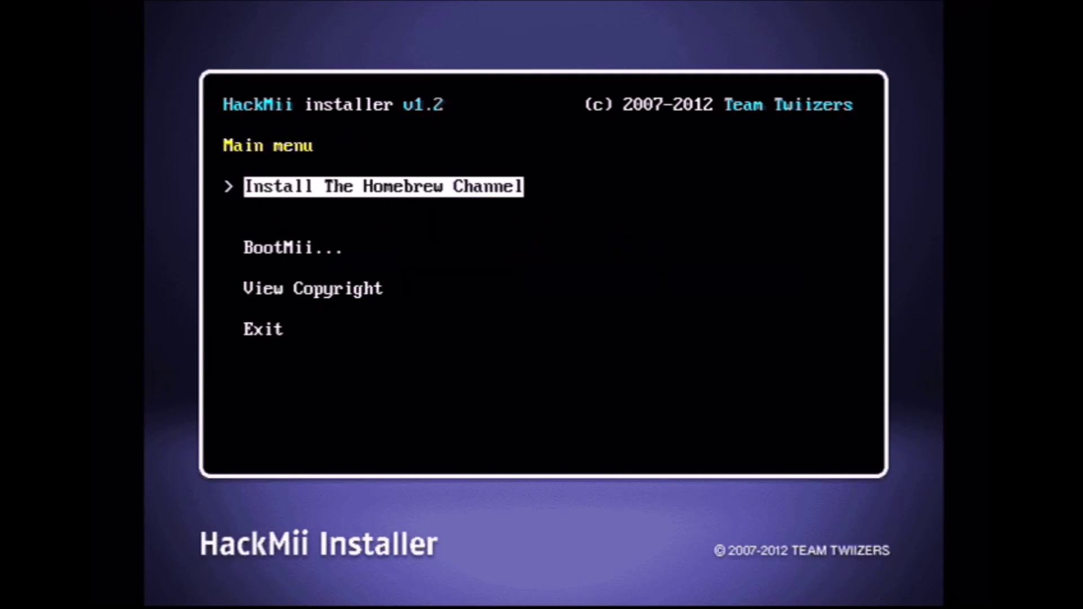
{"action": "key", "text": "Return"}
{"action": "key", "text": "Return"}
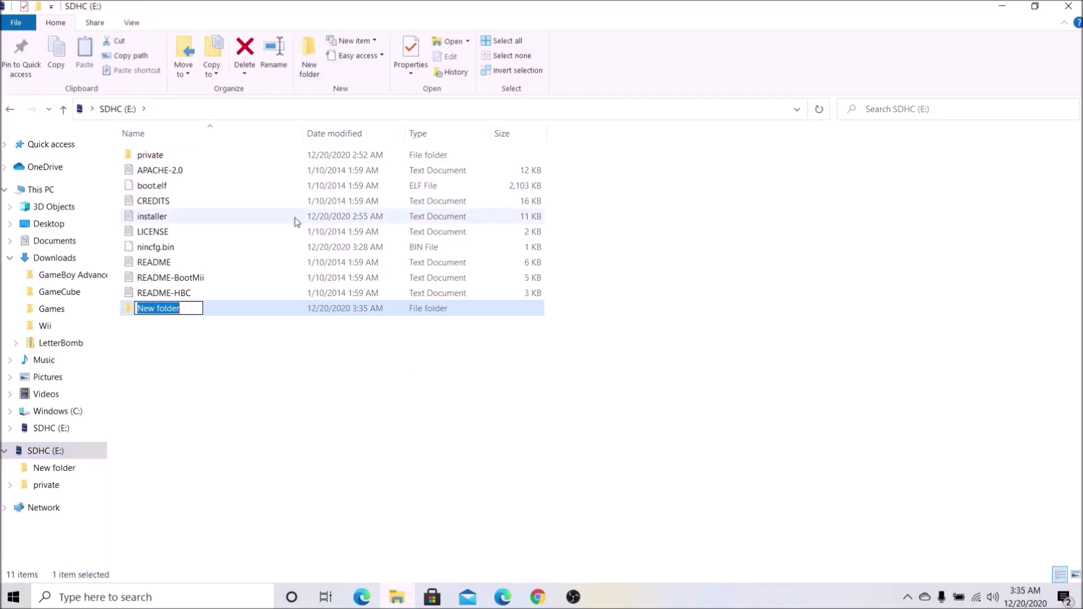
Create two folders named apps and games in the root of the SDHC (E:) card.
{"action": "key", "text": "BackSpace"}
{"action": "type", "text": "apps"}
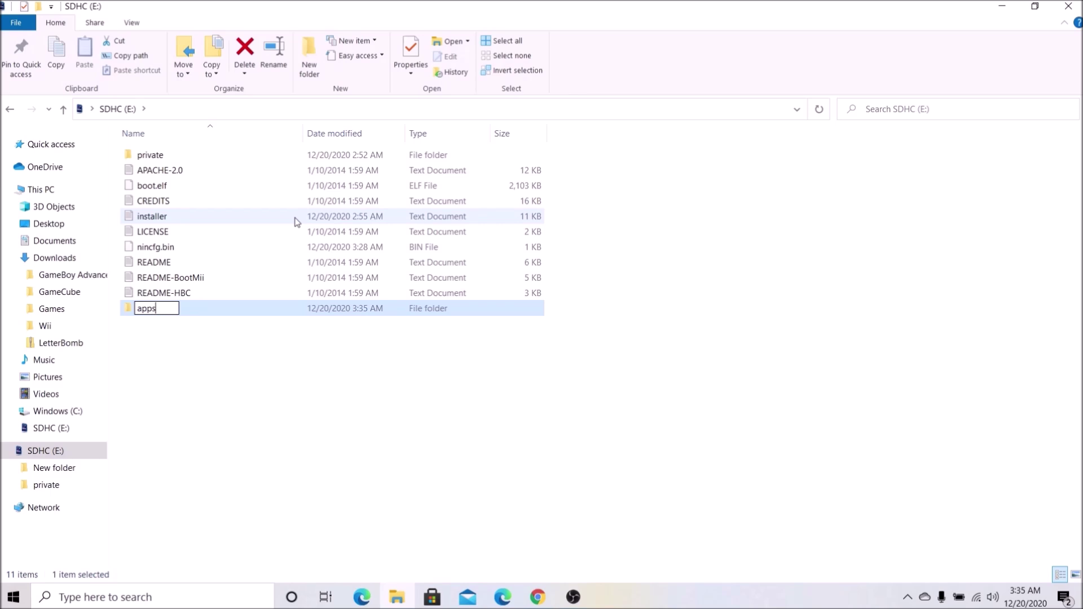
{"action": "key", "text": "Return"}
{"action": "key", "text": "ctrl+shift+n"}
{"action": "type", "text": "games"}
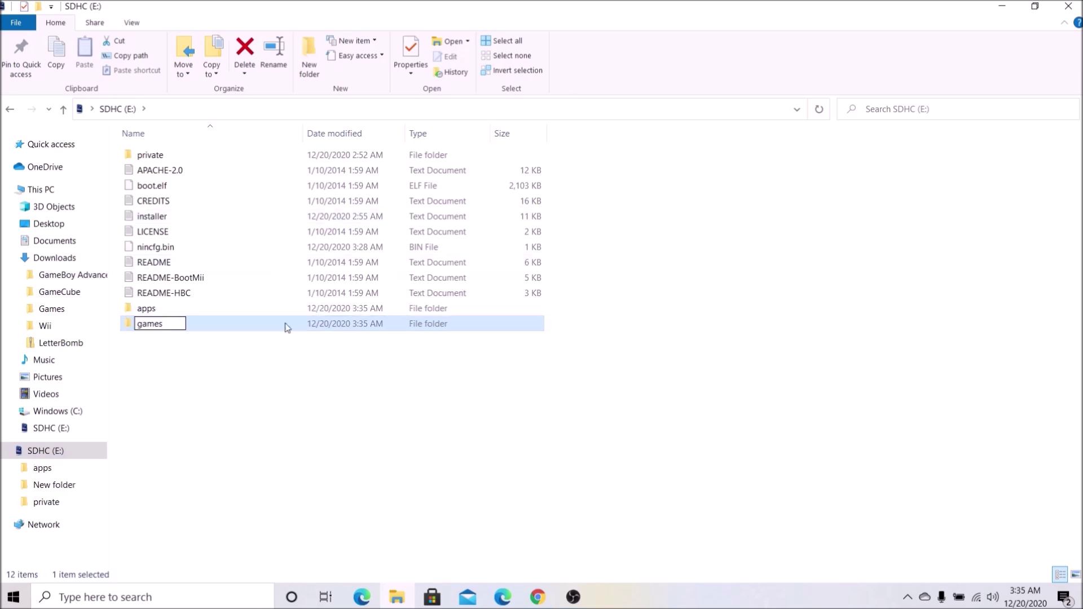
{"action": "left_click", "coordinate": [293, 411]}
Create a folder named Nintendont inside the SD card's apps folder.
{"action": "double_click", "coordinate": [148, 309]}
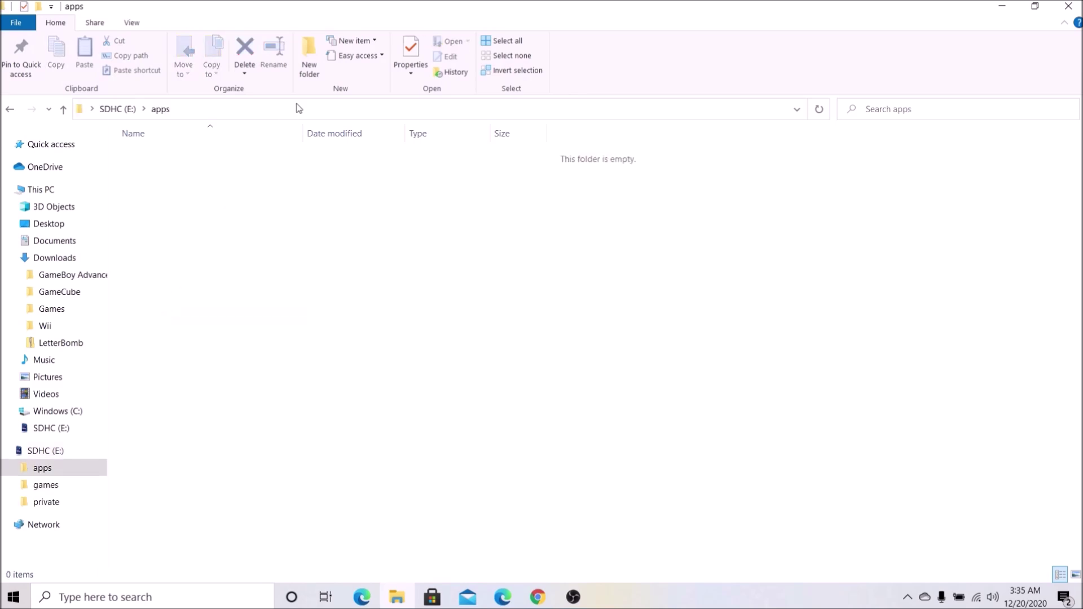
{"action": "key", "text": "ctrl+shift+n"}
{"action": "type", "text": "Nintendont"}
{"action": "key", "text": "Return"}
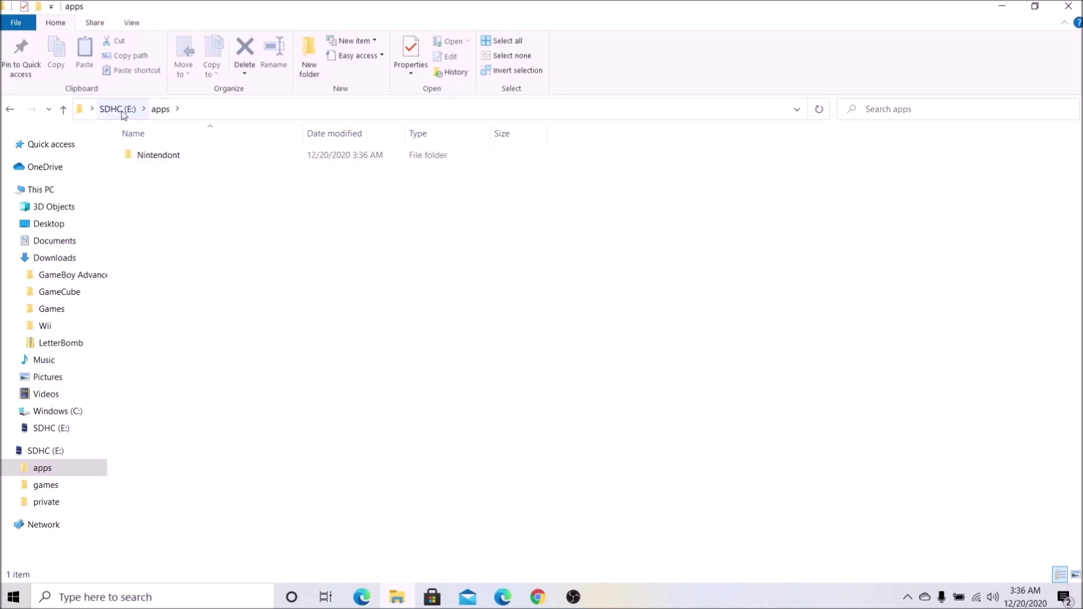
Create folders named Mario Kart Arcade GP and Mario Kart Arcade GP 2 inside the SD card's games folder.
{"action": "left_click", "coordinate": [118, 109]}
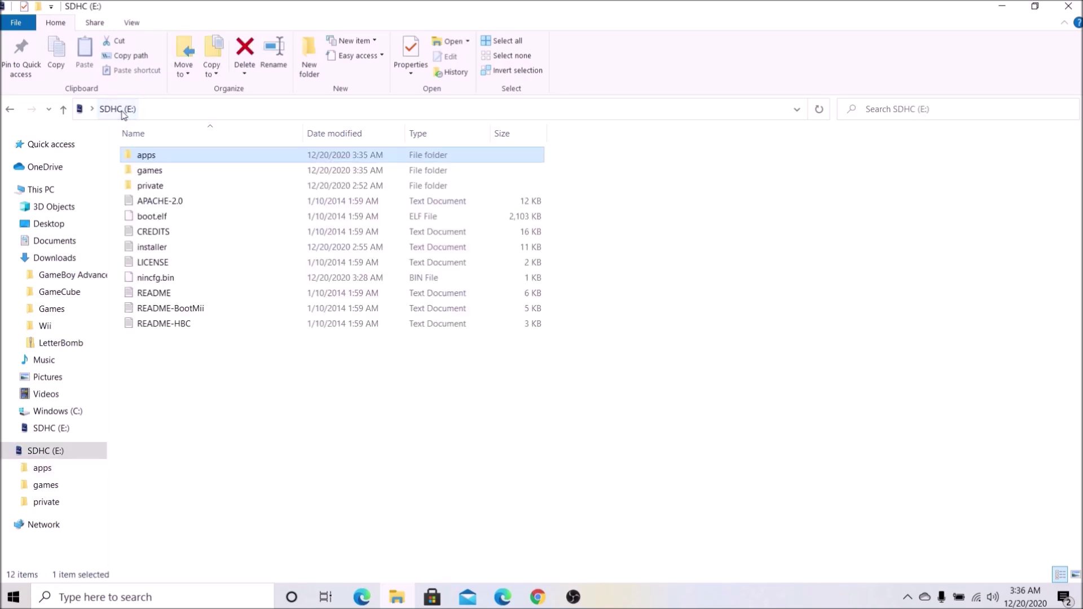
{"action": "double_click", "coordinate": [168, 169]}
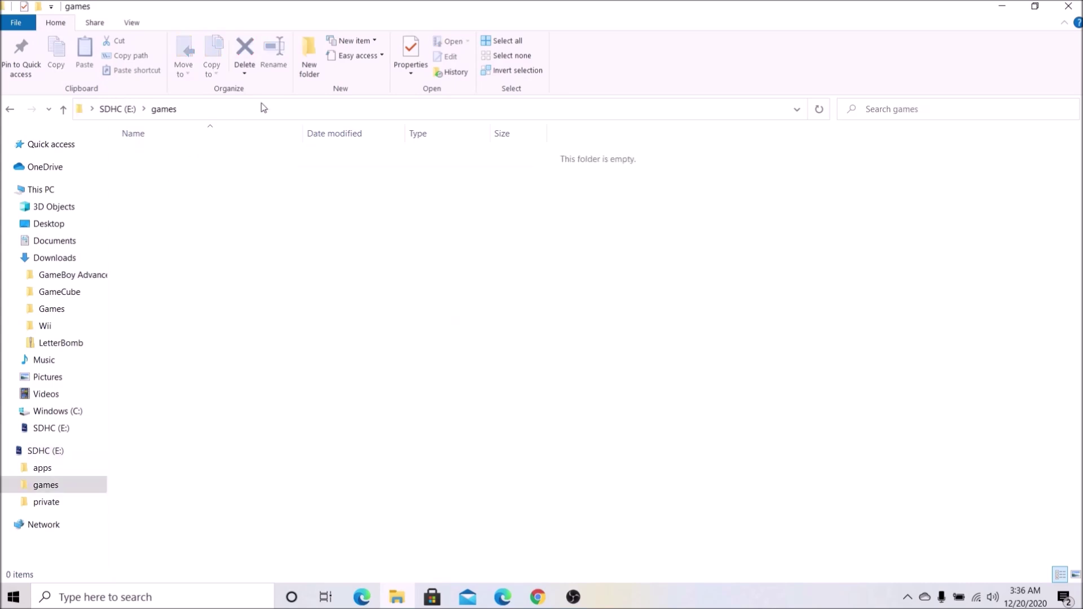
{"action": "left_click", "coordinate": [309, 69]}
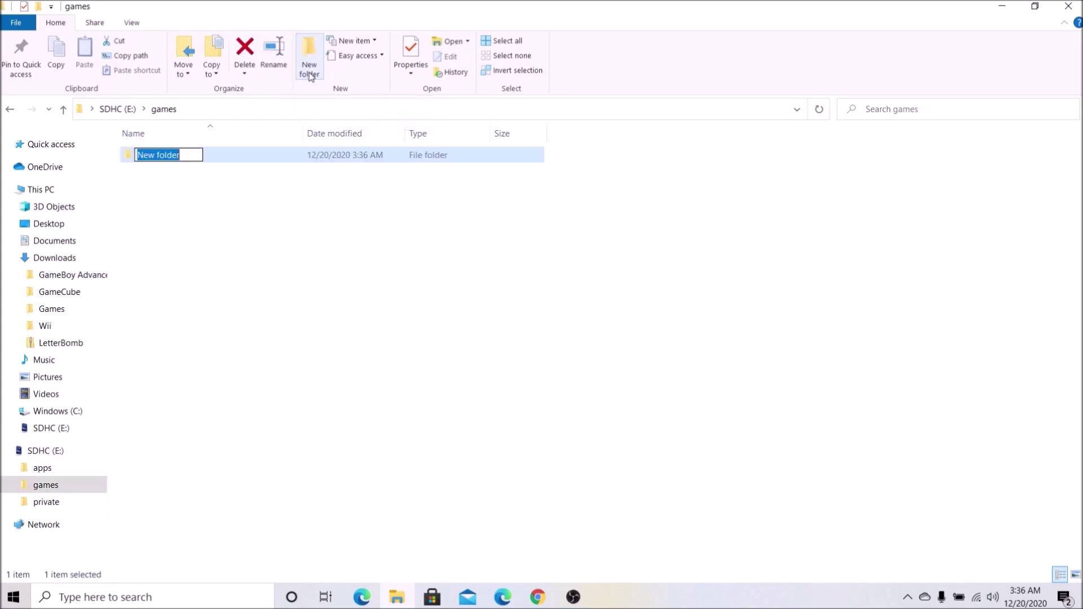
{"action": "type", "text": "Mari"}
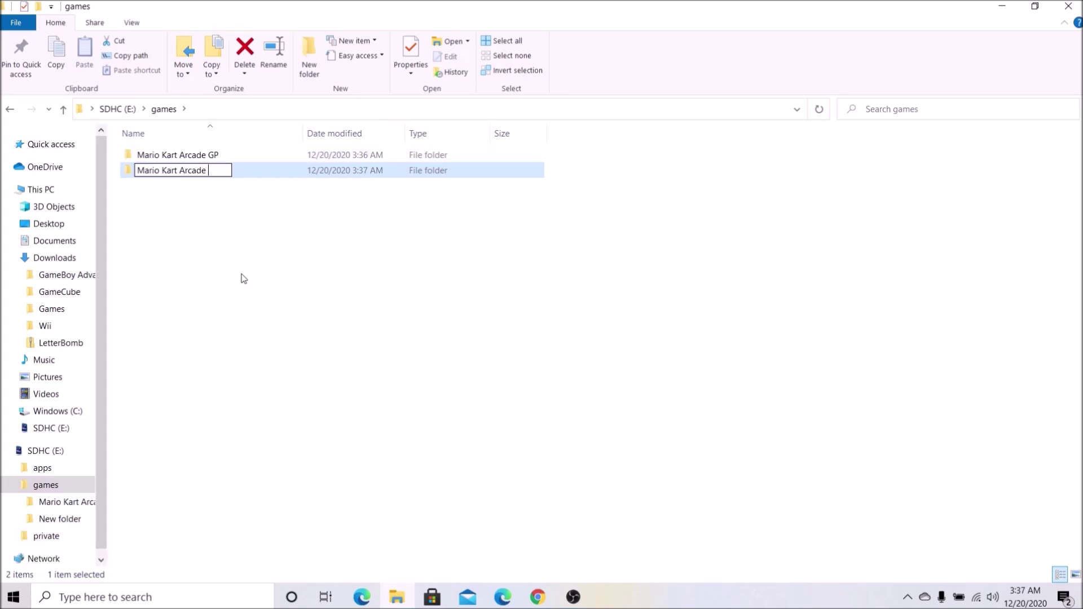
{"action": "type", "text": "GP 2"}
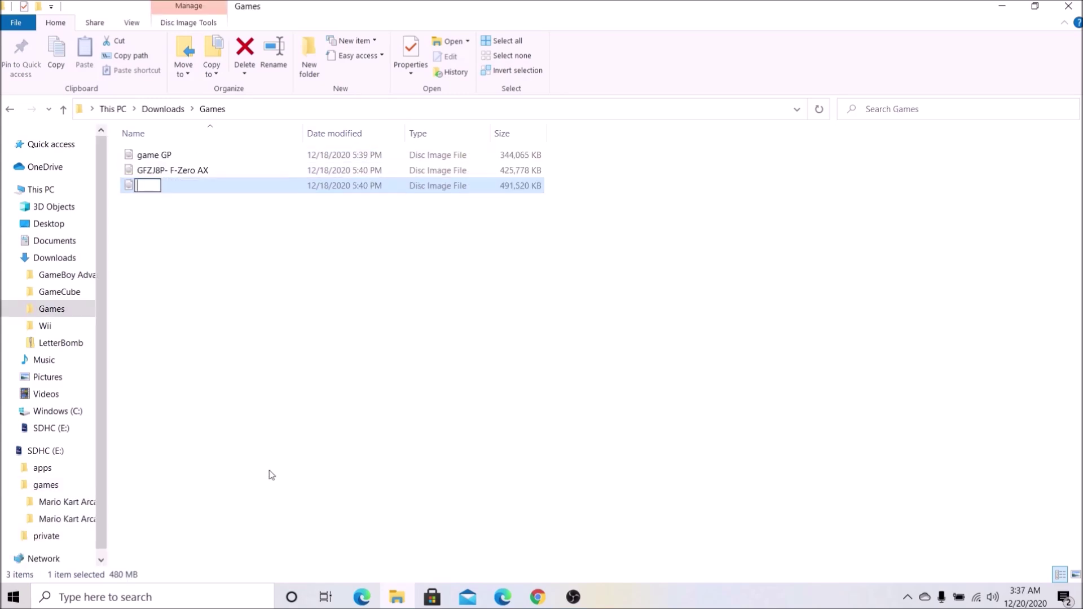
Rename the Mario Kart Arcade GP 2 disc image as game and copy it into the SD card's Mario Kart Arcade GP 2 folder.
{"action": "type", "text": "GAME"}
{"action": "key", "text": "BackSpace"}
{"action": "key", "text": "BackSpace"}
{"action": "key", "text": "BackSpace"}
{"action": "key", "text": "BackSpace"}
{"action": "type", "text": "game"}
{"action": "left_click_drag", "start_coordinate": [289, 186], "coordinate": [77, 528]}
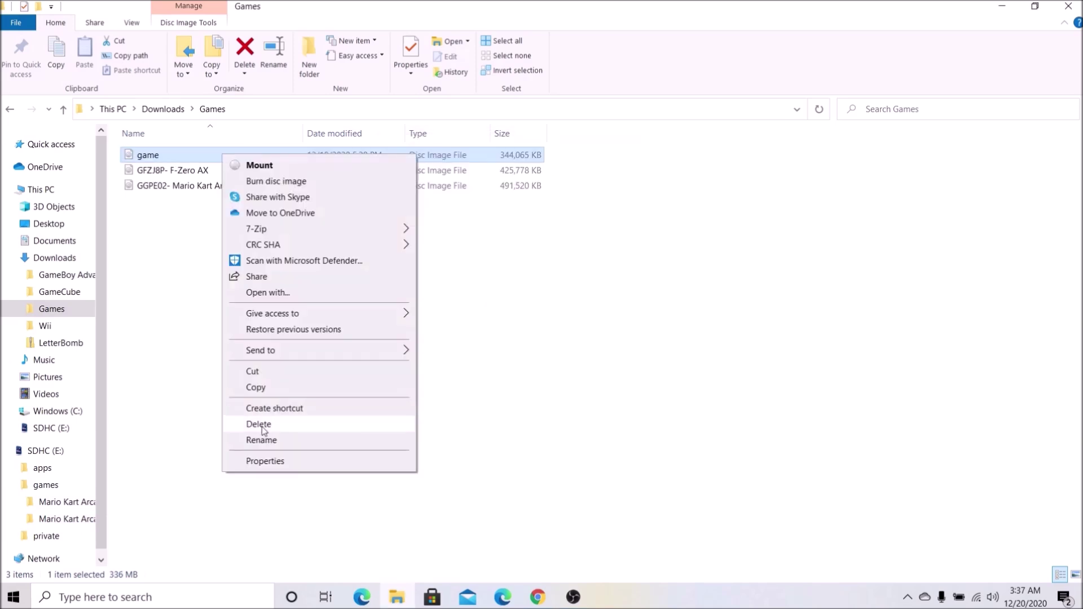
Edit the name of the disc image called game in the Downloads Games folder, entering GP.
{"action": "left_click", "coordinate": [262, 440]}
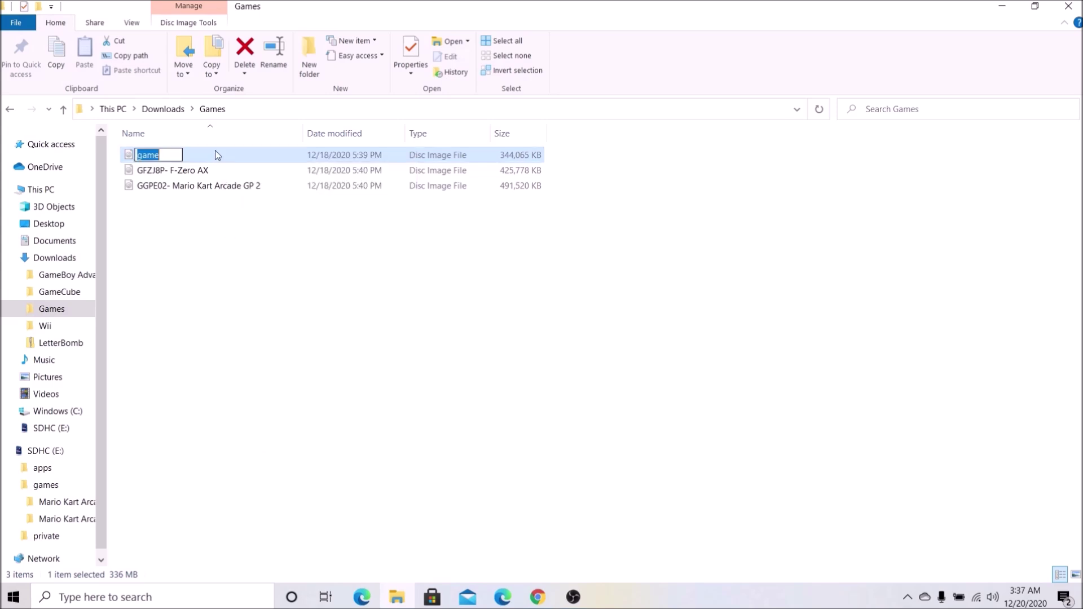
{"action": "left_click", "coordinate": [169, 156]}
{"action": "type", "text": "GP"}
{"action": "left_click", "coordinate": [190, 188]}
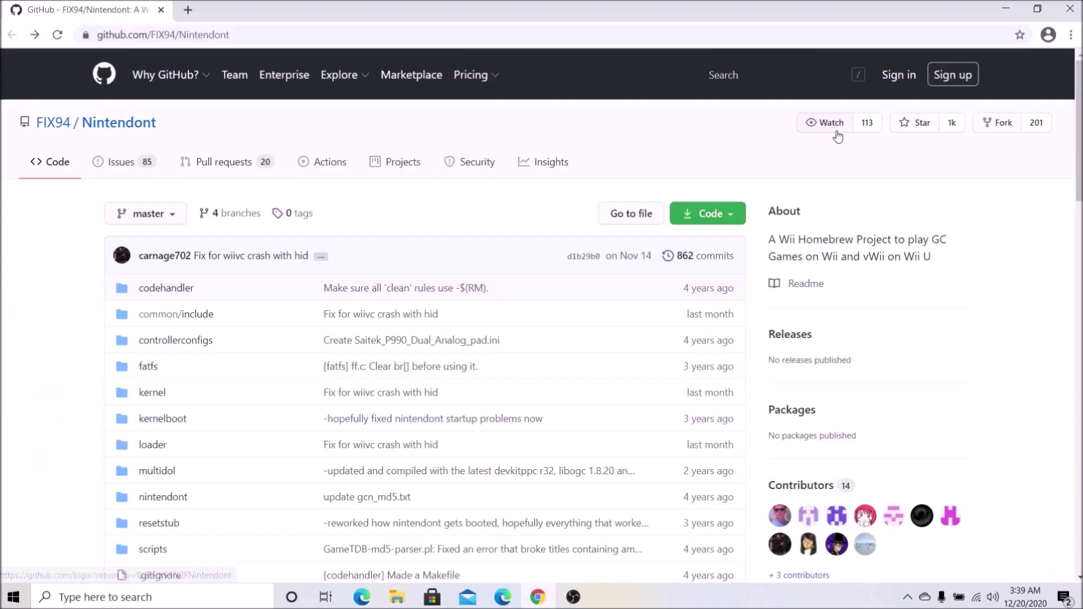
Download loader.dol, icon.png and meta.xml from the Quick Installation section of the Nintendont GitHub page.
{"action": "scroll", "coordinate": [541, 313], "scroll_direction": "down", "scroll_amount": 20}
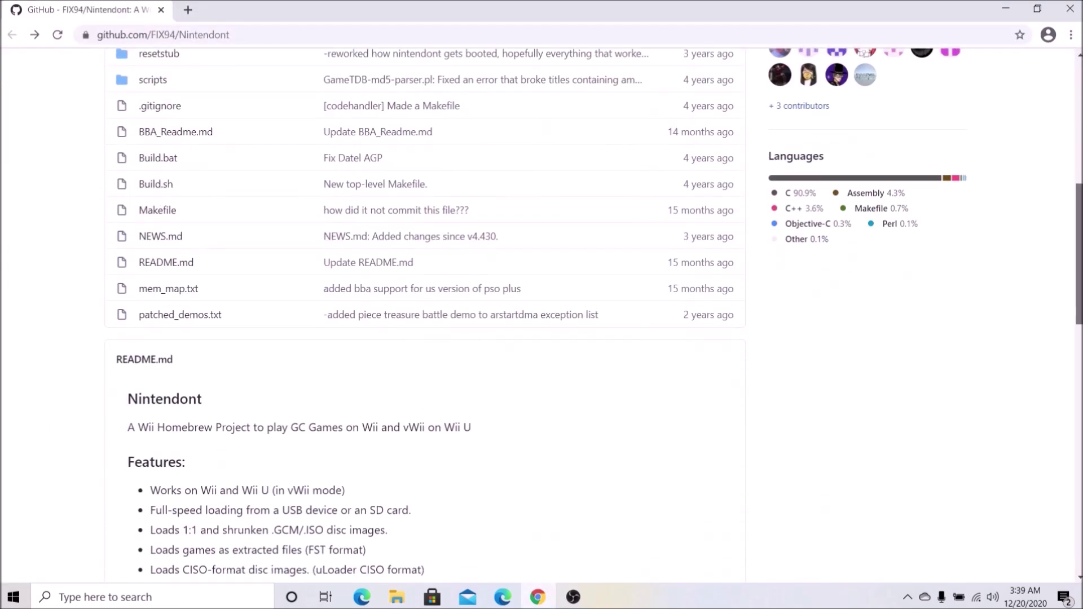
{"action": "scroll", "coordinate": [221, 245], "scroll_direction": "down", "scroll_amount": 4}
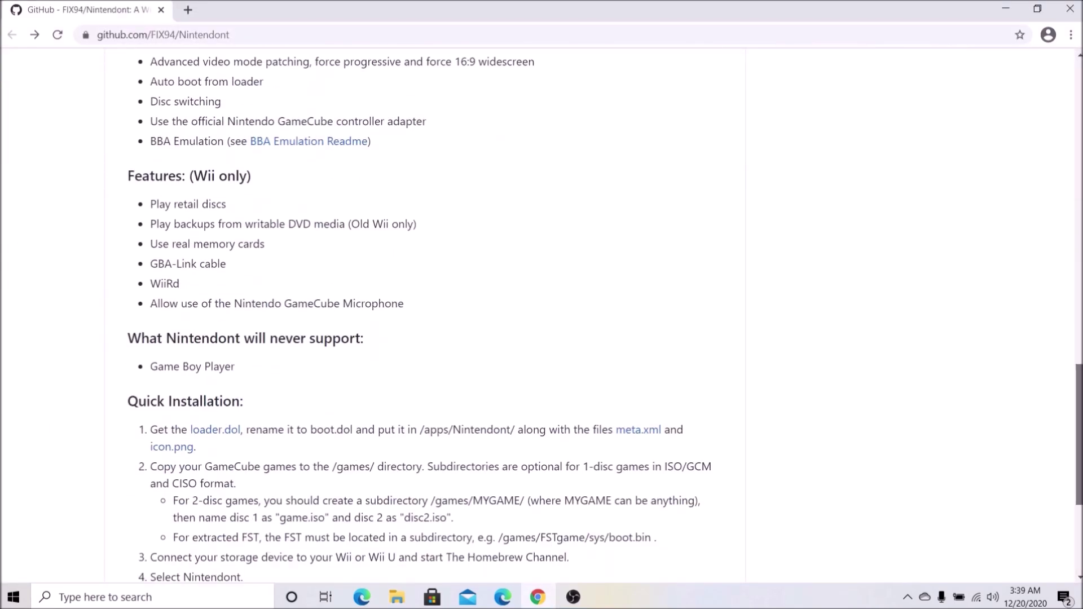
{"action": "left_click", "coordinate": [221, 245]}
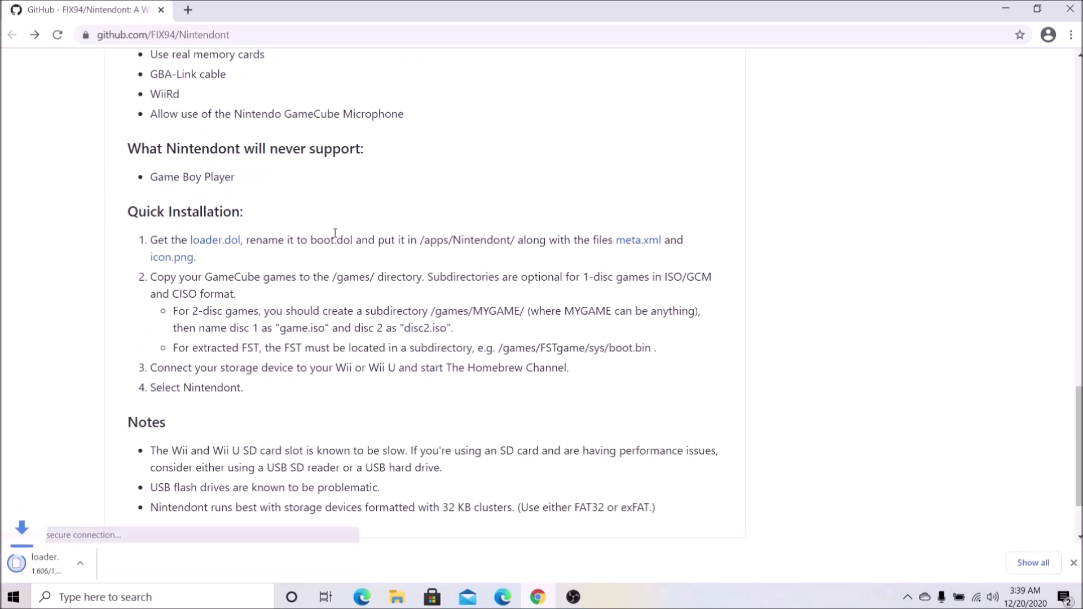
{"action": "right_click", "coordinate": [171, 258]}
{"action": "left_click", "coordinate": [209, 327]}
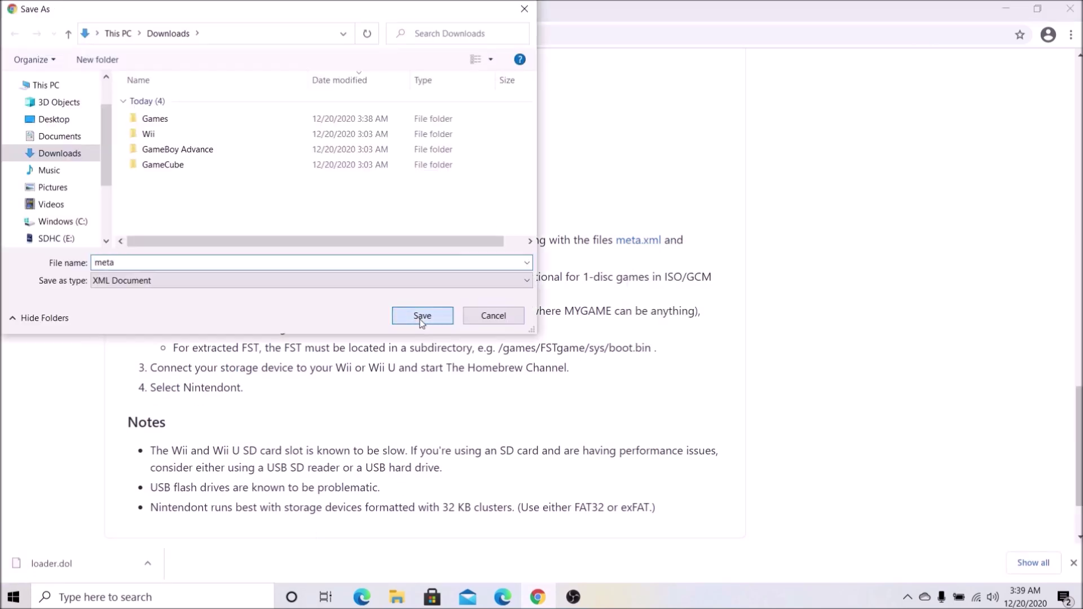
{"action": "left_click", "coordinate": [422, 317]}
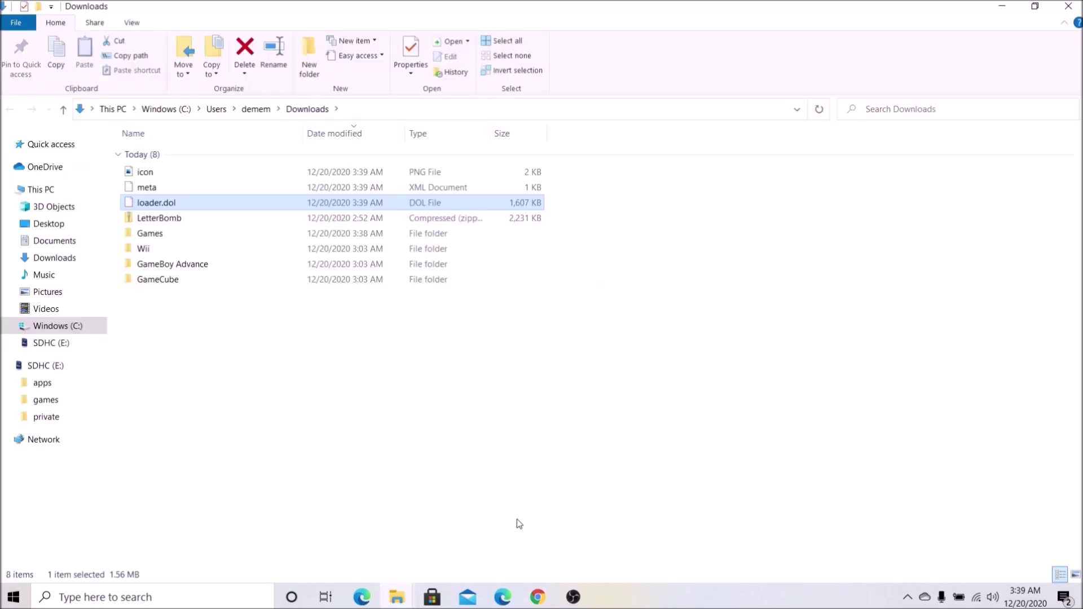
Rename loader.dol as boot.dol and transfer it with the icon and meta files to the SD card's apps/Nintendont folder.
{"action": "key", "text": "F2"}
{"action": "type", "text": "boot.dol"}
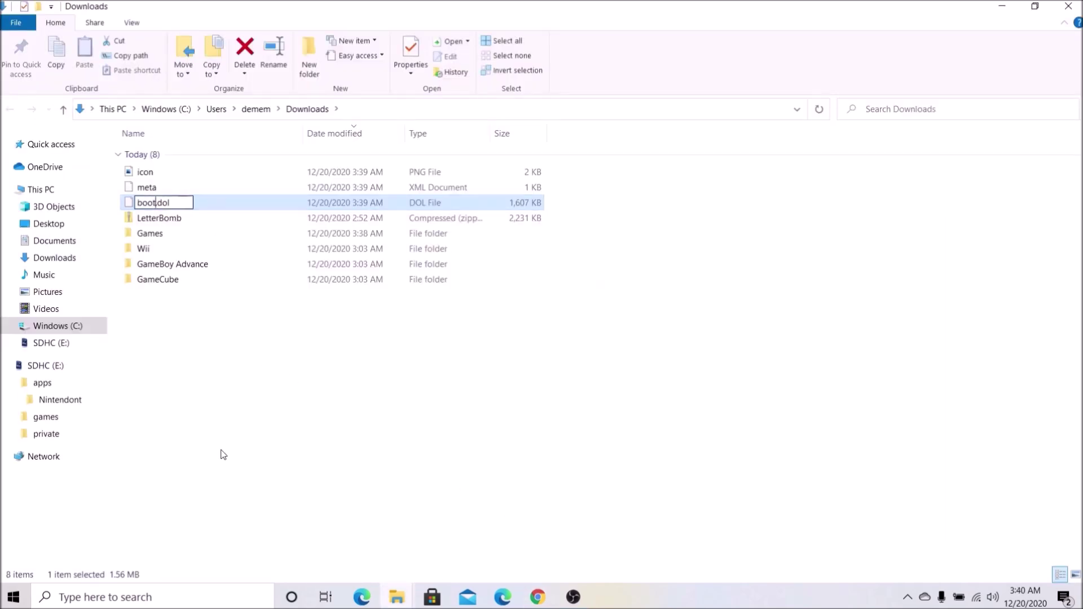
{"action": "key", "text": "Return"}
{"action": "left_click", "coordinate": [145, 171], "text": "shift"}
{"action": "left_click_drag", "start_coordinate": [145, 171], "coordinate": [73, 411]}
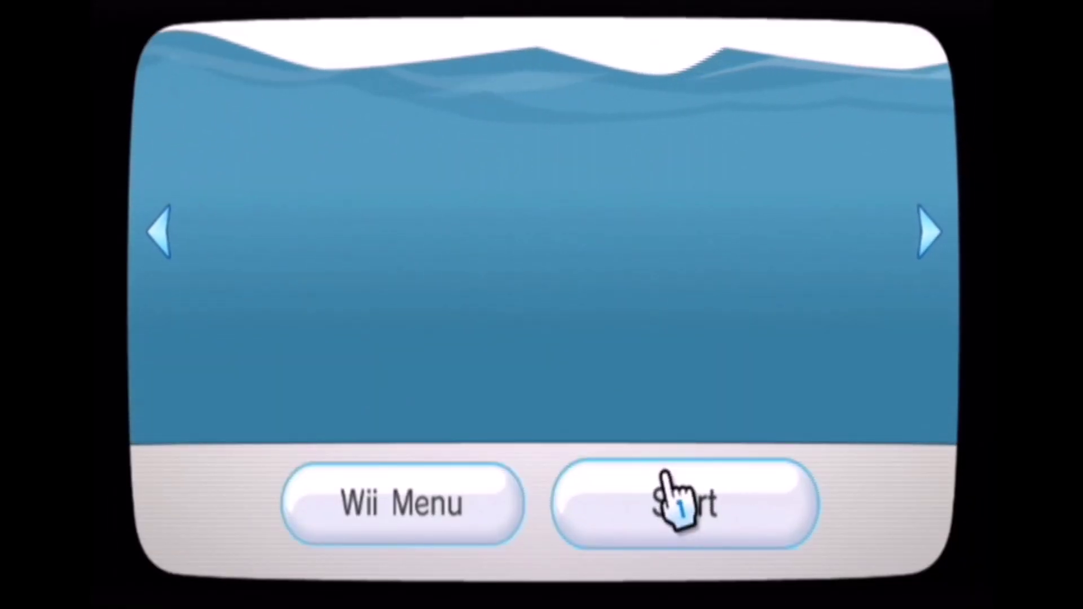
Start the Homebrew Channel, load Nintendont, and select SD as the device holding the games.
{"action": "left_click", "coordinate": [677, 497]}
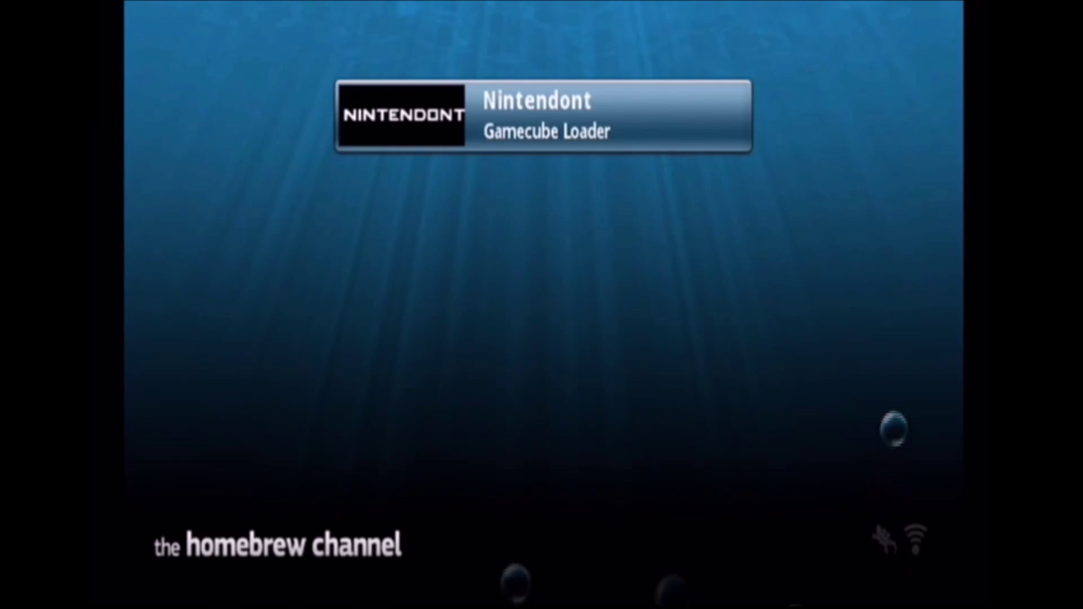
{"action": "key", "text": "Return"}
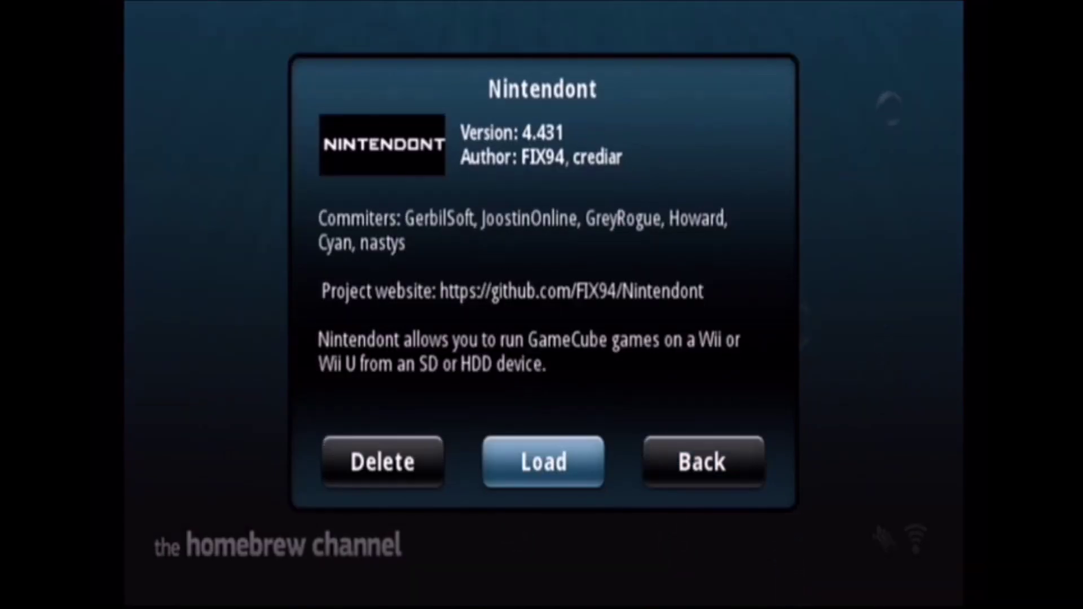
{"action": "key", "text": "Return"}
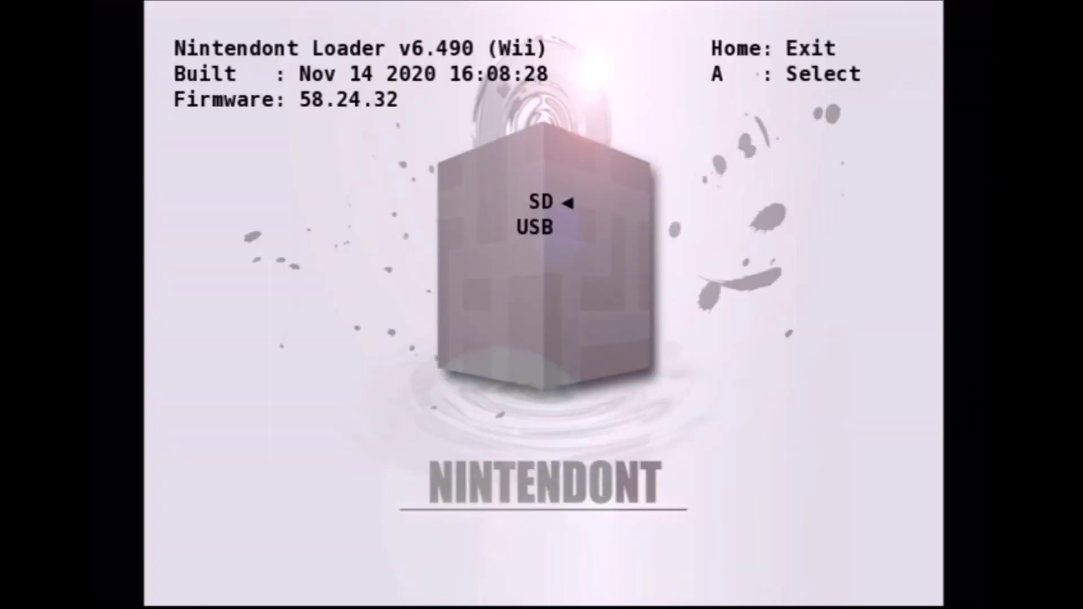
{"action": "key", "text": "Return"}
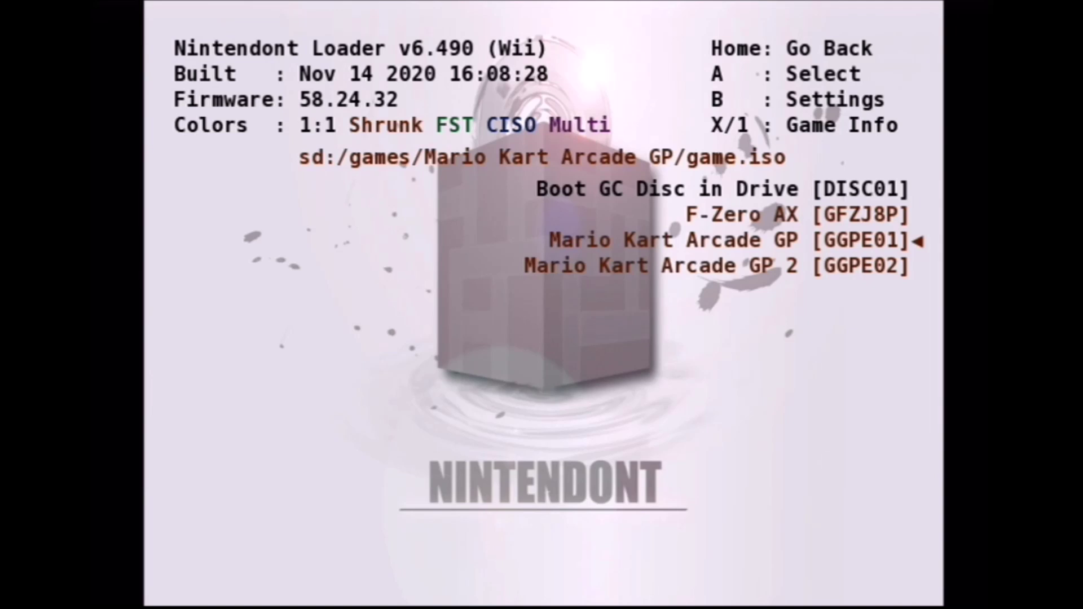
Turn on Memcard Emulation in the Nintendont settings and return to the game list.
{"action": "key", "text": "b"}
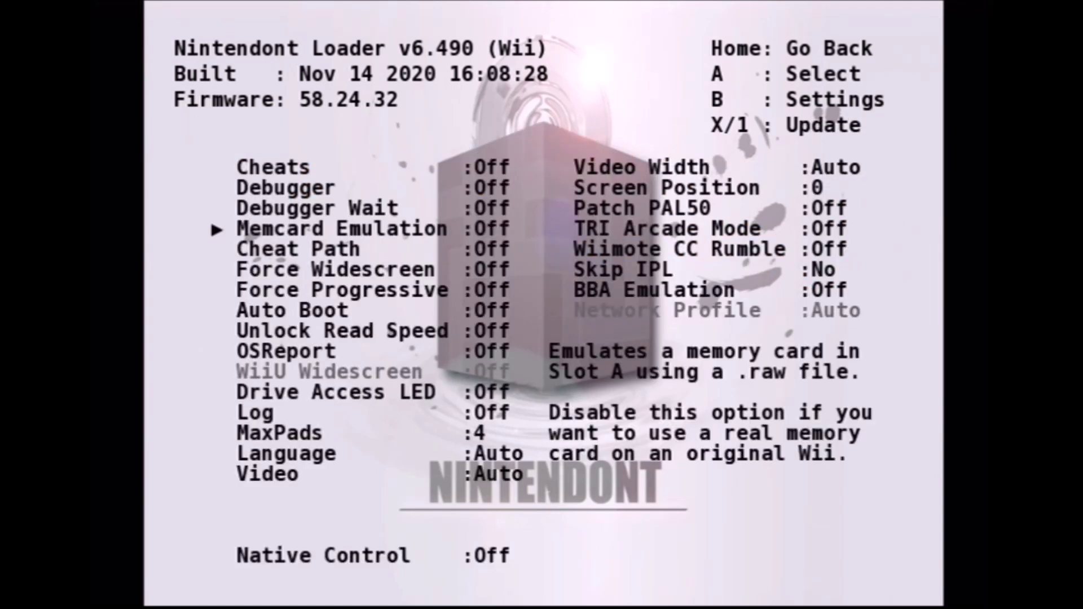
{"action": "key", "text": "Return"}
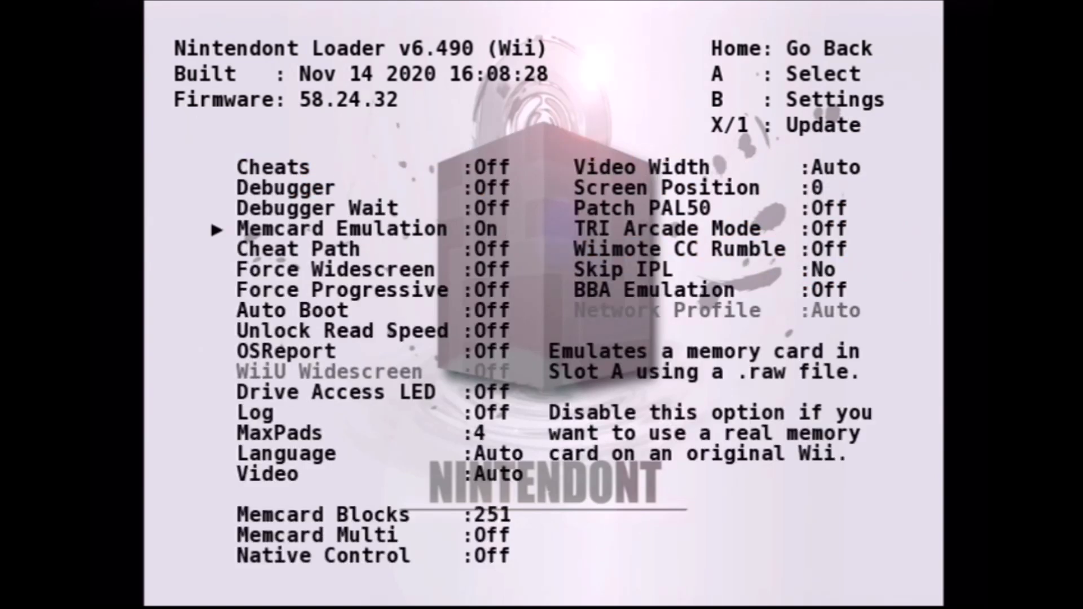
{"action": "key", "text": "b"}
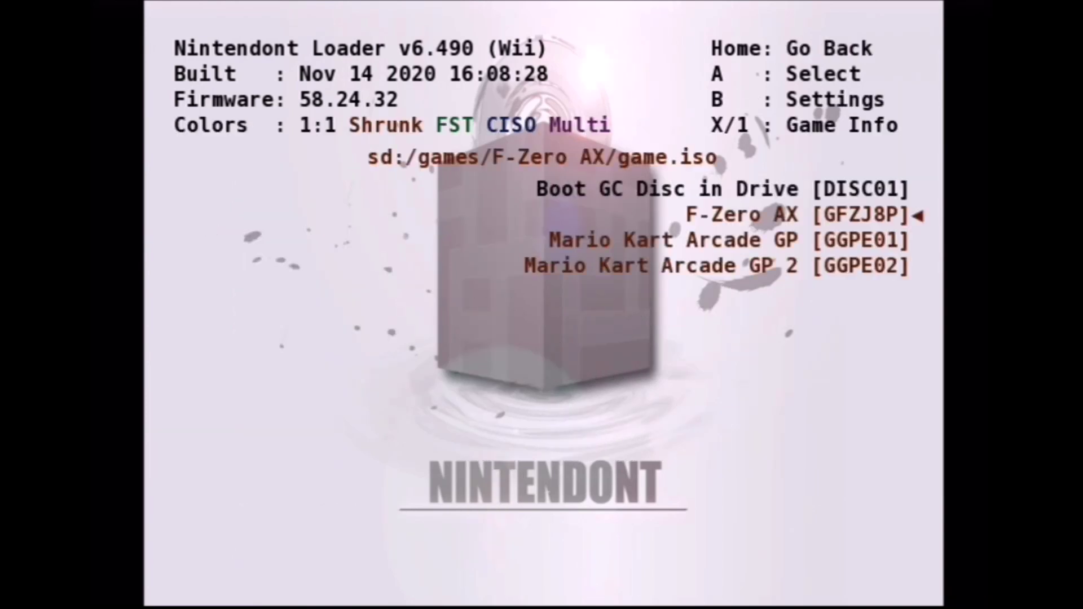
Launch Mario Kart Arcade GP 2 from the list of games on the SD card.
{"action": "key", "text": "Down"}
{"action": "key", "text": "Down"}
{"action": "key", "text": "Return"}
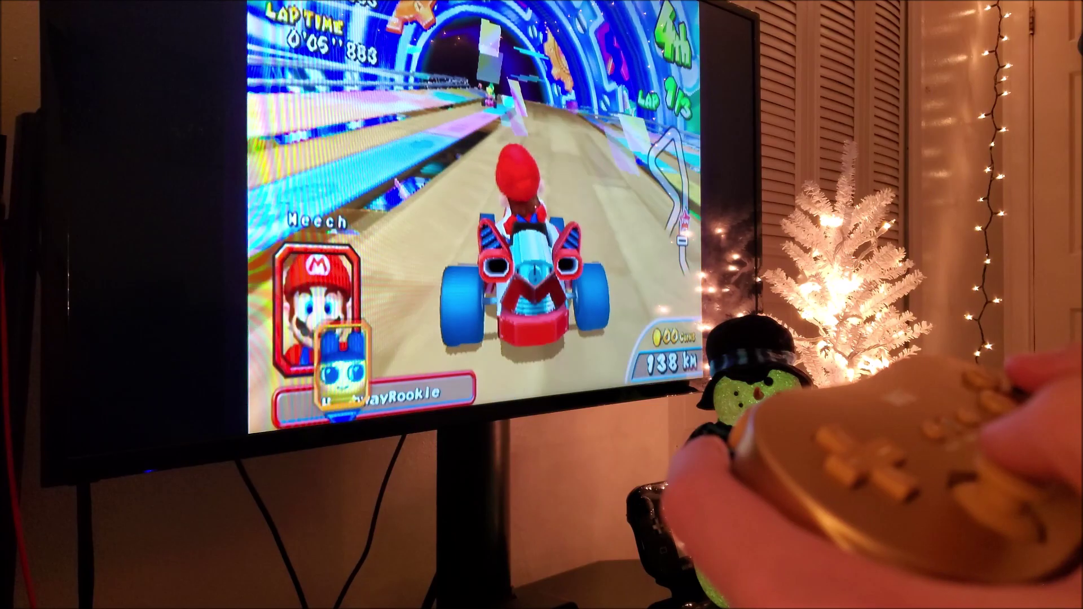